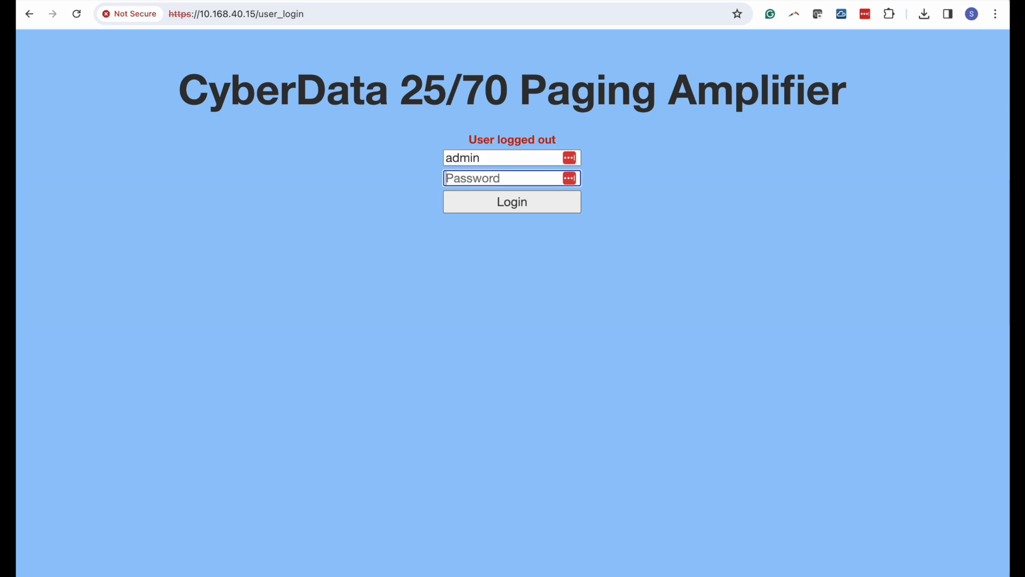
# - Log in with the administrator password, decline saving it, and highlight the Primary SIP Server status
pyautogui.write('admin')
pyautogui.press('Return')
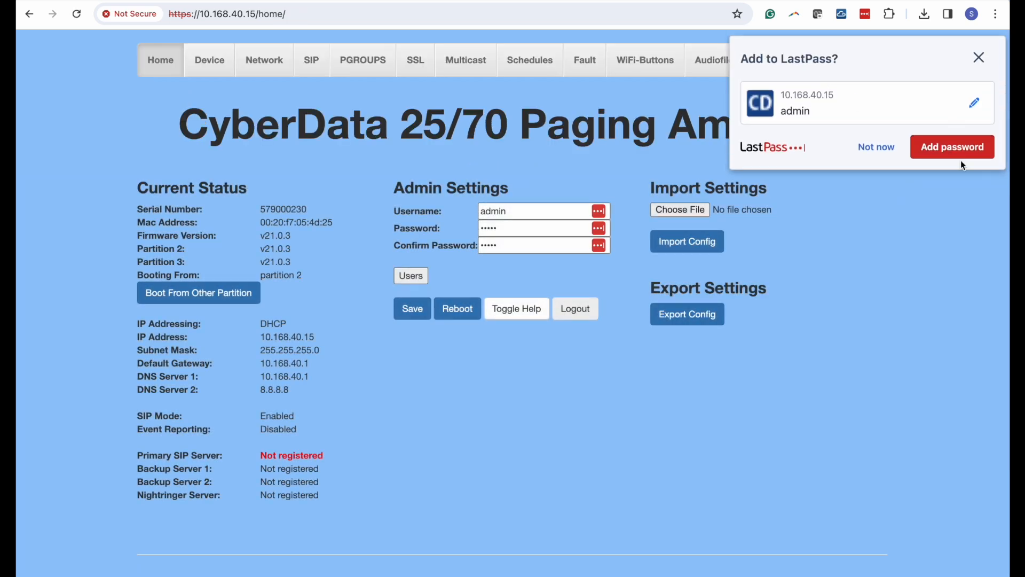
pyautogui.click(876, 147)
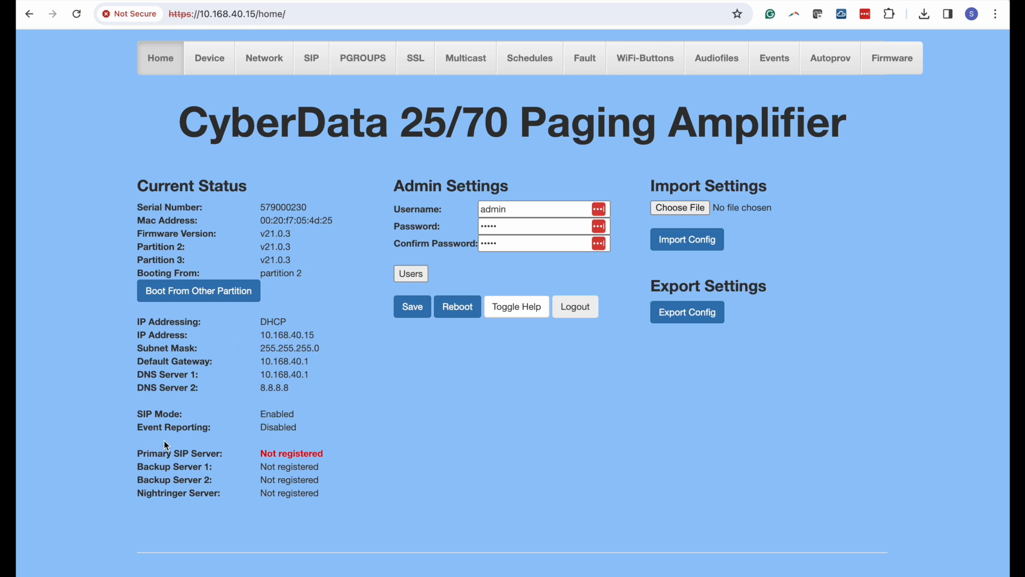
pyautogui.moveTo(139, 453); pyautogui.dragTo(224, 455)
# - Open the Device page and scroll through its line-in, time, relay and amplifier settings
pyautogui.click(215, 73)
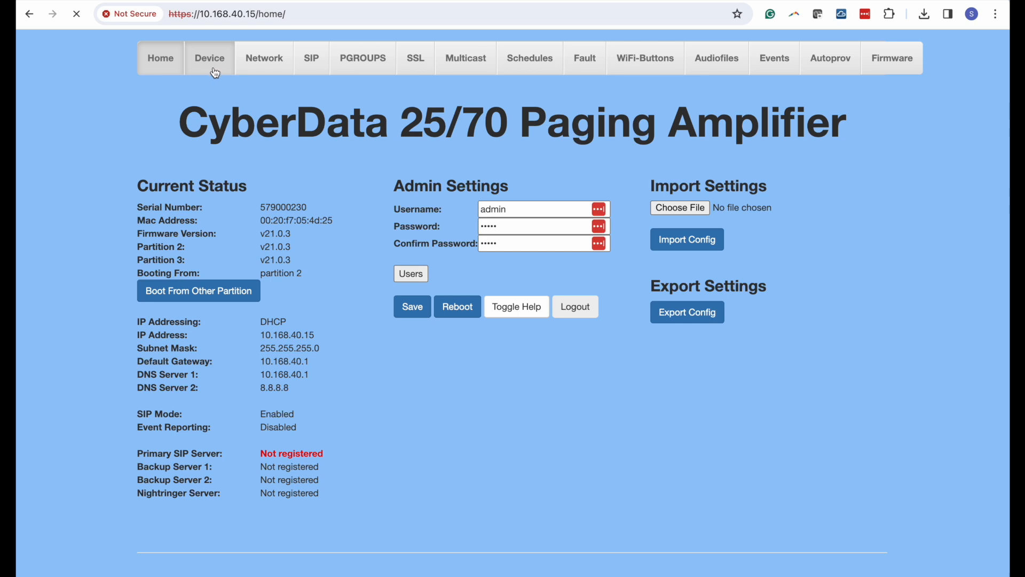
pyautogui.scroll(-2, 457, 119)
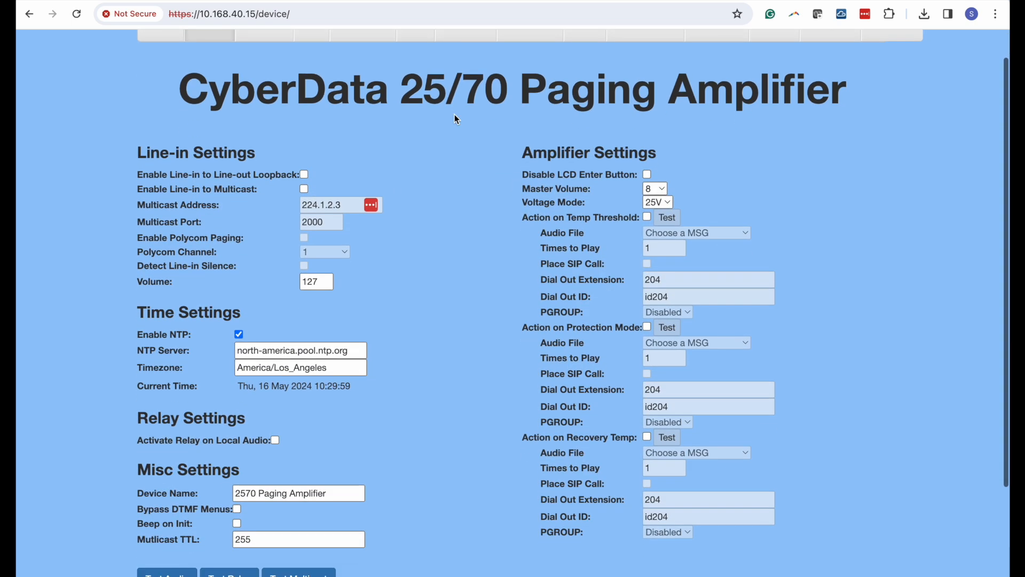
pyautogui.scroll(-2, 454, 115)
pyautogui.scroll(4, 454, 115)
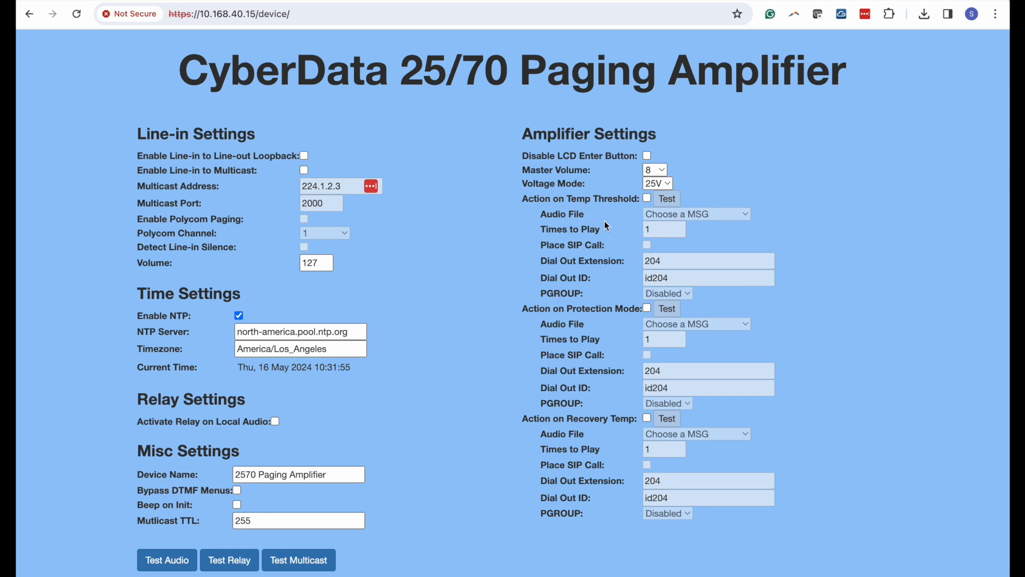
# - Enable Action on Temp Threshold and review its Audio File and PGROUP lists, keeping PGROUP Disabled
pyautogui.click(648, 201)
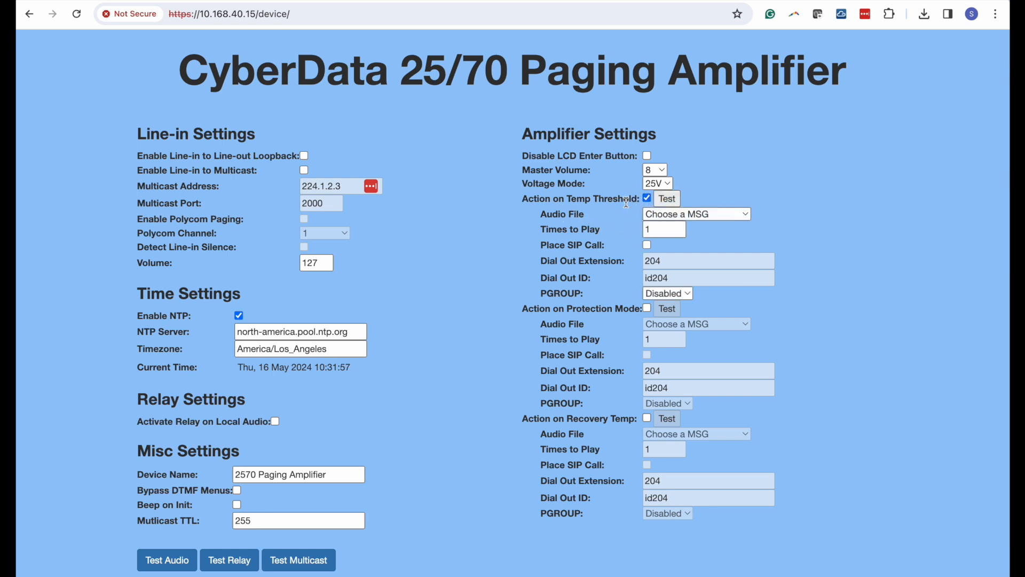
pyautogui.click(746, 216)
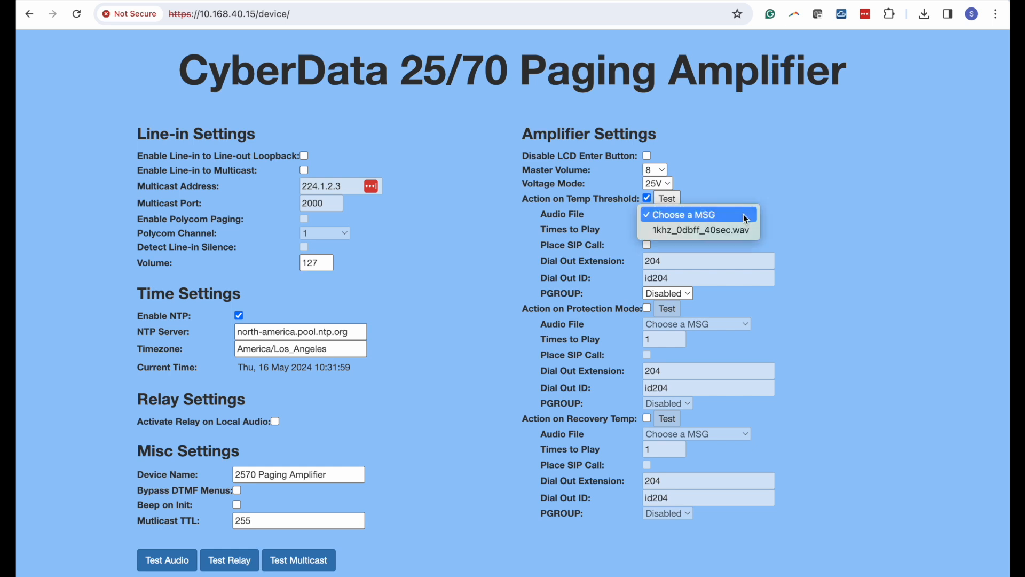
pyautogui.click(810, 205)
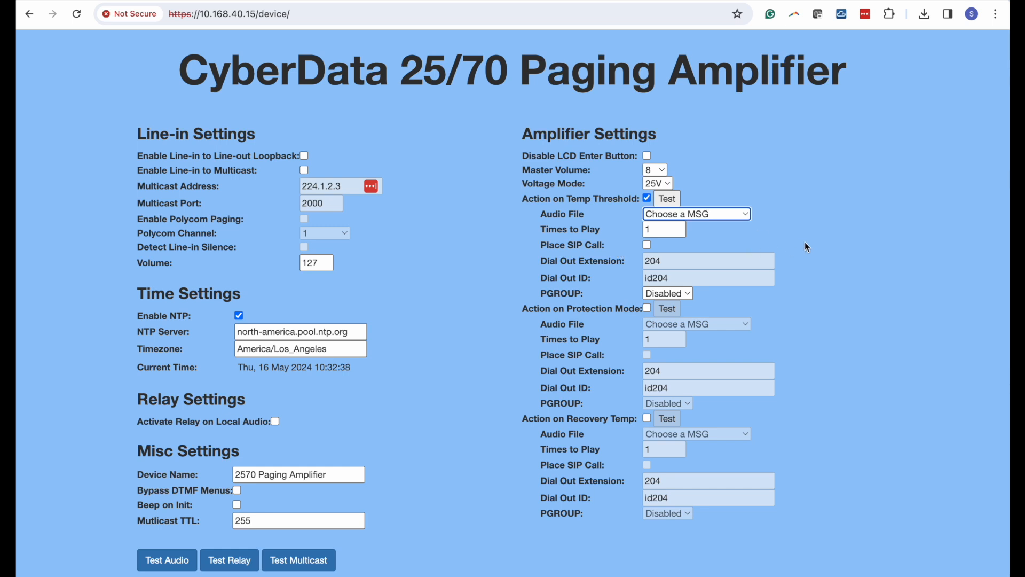
pyautogui.scroll(-1, 806, 242)
pyautogui.scroll(1, 808, 245)
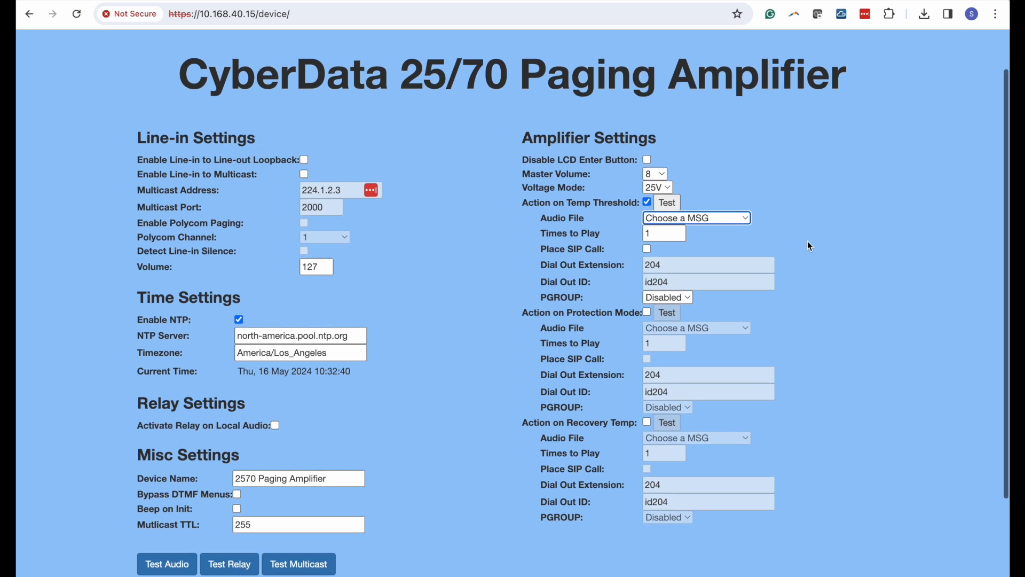
pyautogui.scroll(-1, 792, 246)
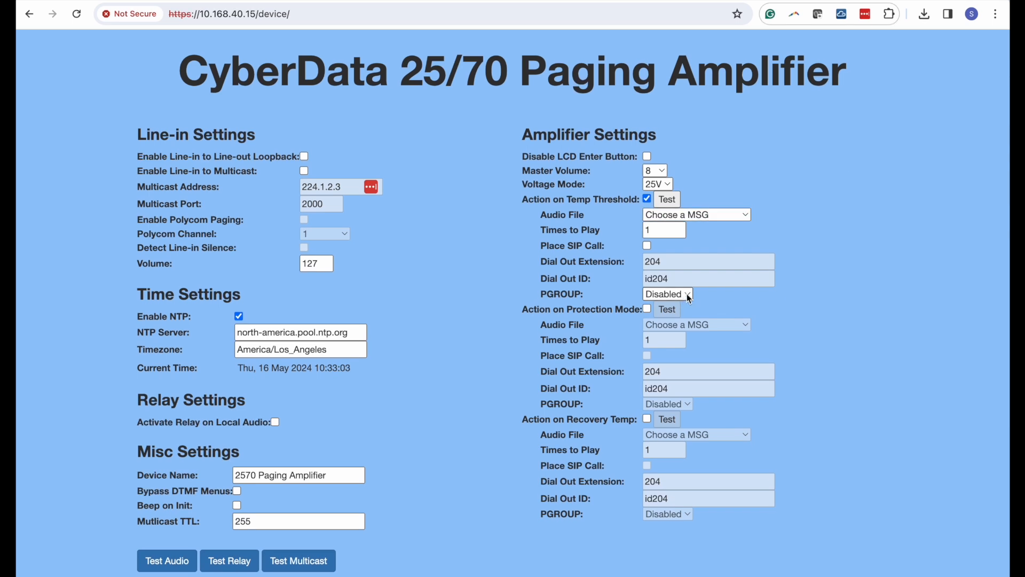
pyautogui.click(687, 294)
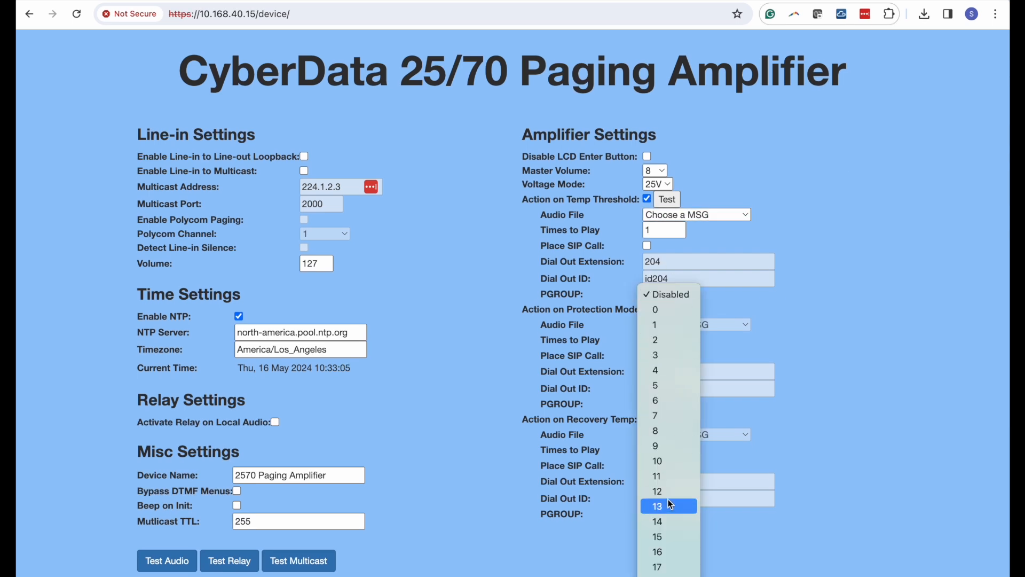
pyautogui.click(865, 172)
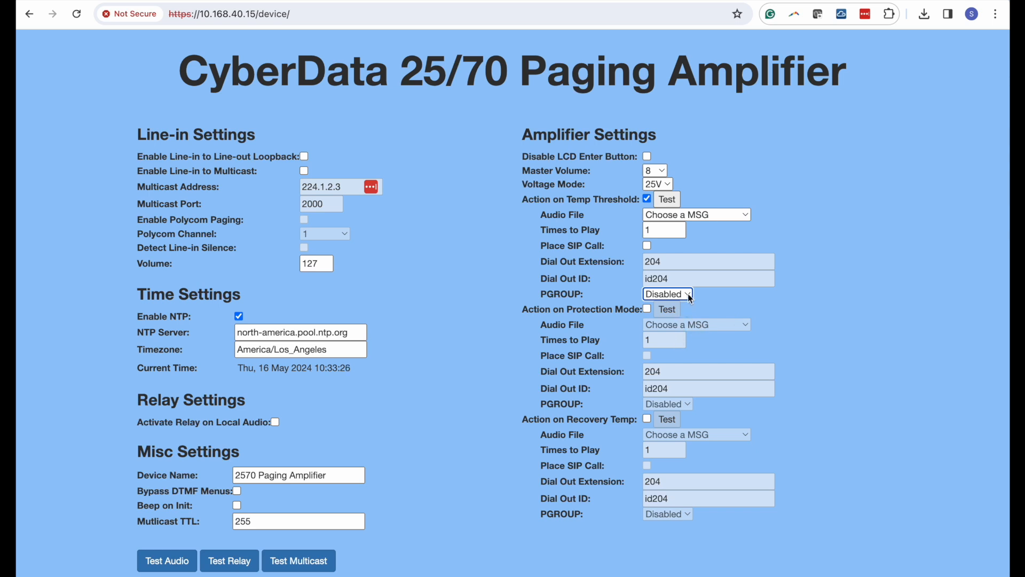
pyautogui.click(760, 305)
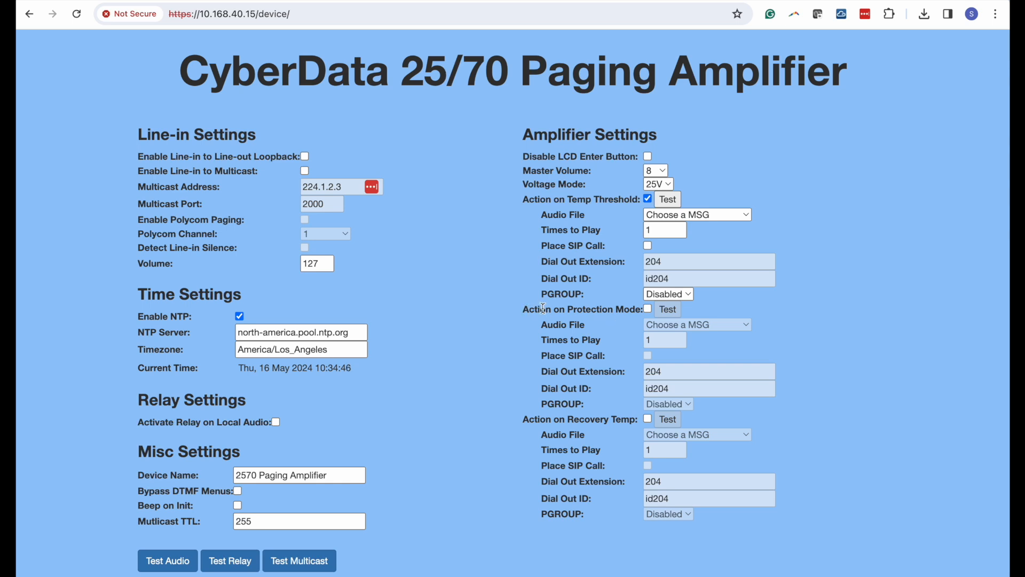
# - Uncheck Action on Temp Threshold and scroll through the Device page to confirm its options are greyed out
pyautogui.click(648, 199)
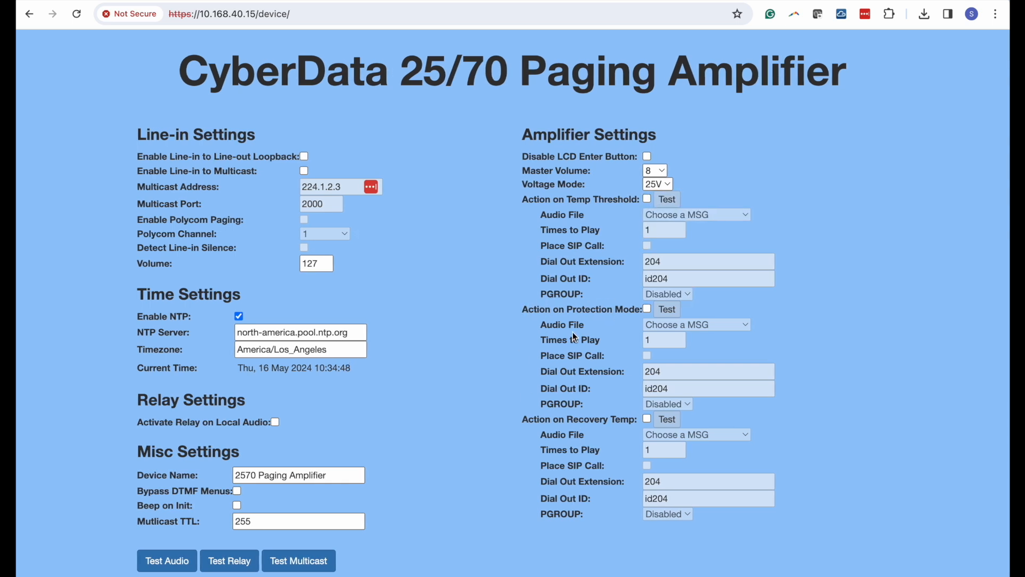
pyautogui.scroll(-1, 587, 321)
pyautogui.scroll(2, 561, 326)
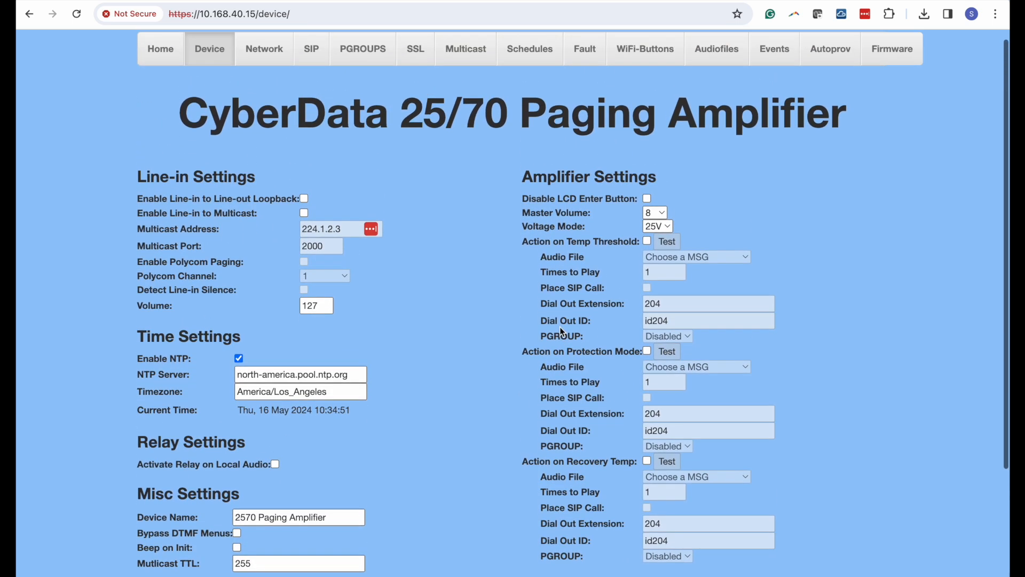
pyautogui.scroll(-2, 559, 327)
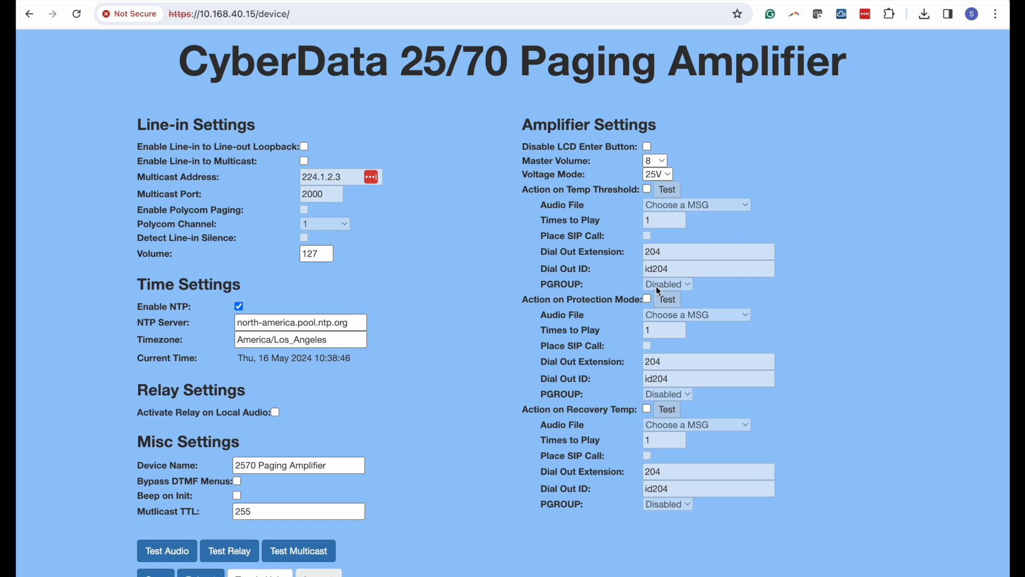
pyautogui.scroll(-1, 657, 288)
pyautogui.scroll(2, 657, 290)
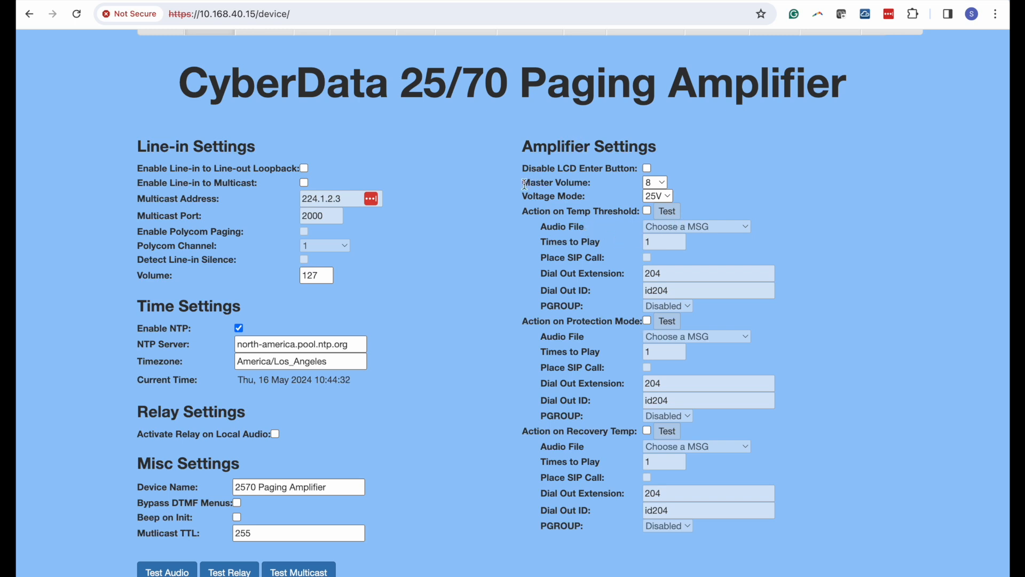
# - Change Master Volume from 8 to 7, after briefly selecting 10
pyautogui.click(655, 182)
pyautogui.click(665, 181)
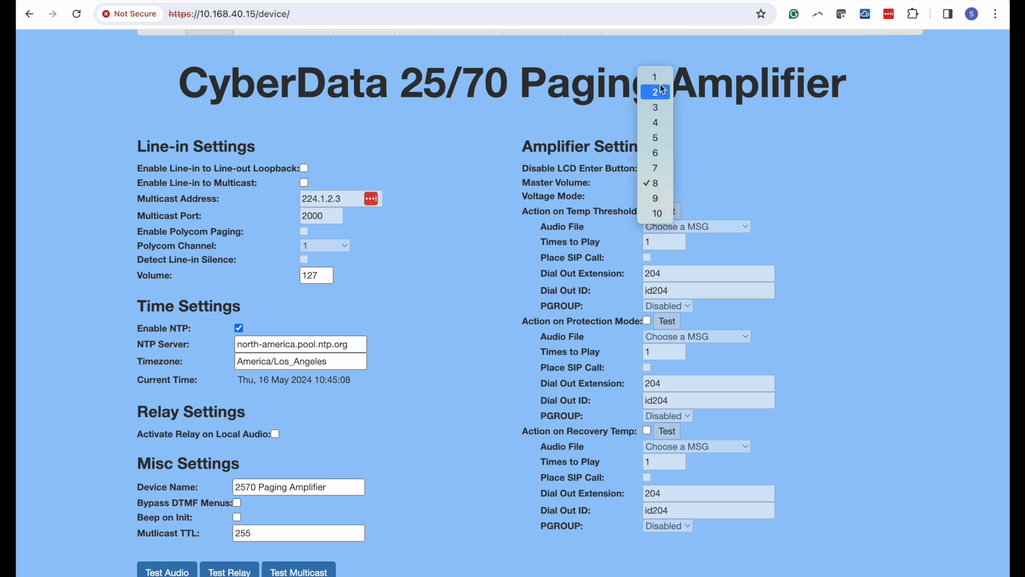
pyautogui.click(658, 213)
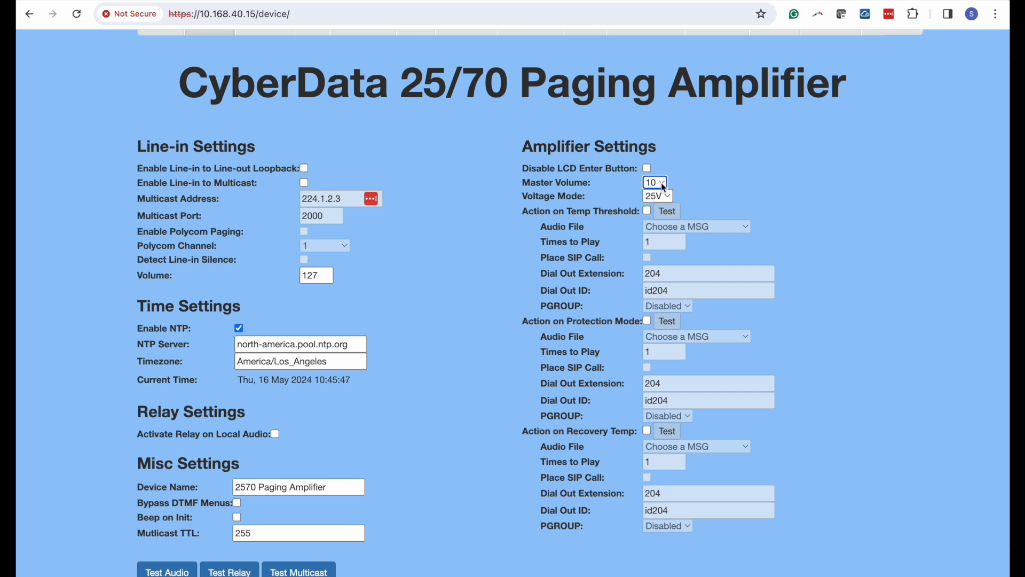
pyautogui.click(662, 182)
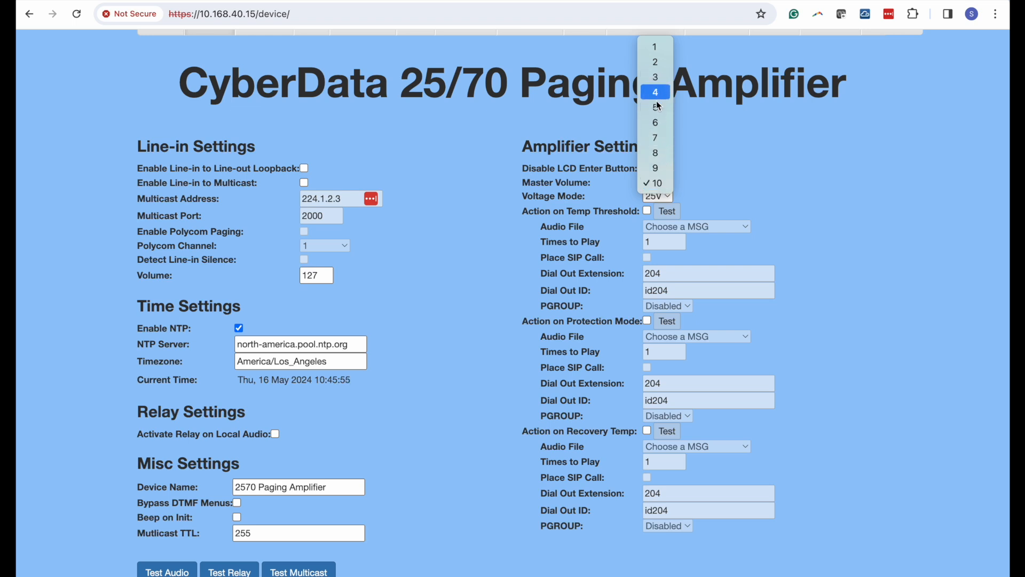
pyautogui.click(657, 139)
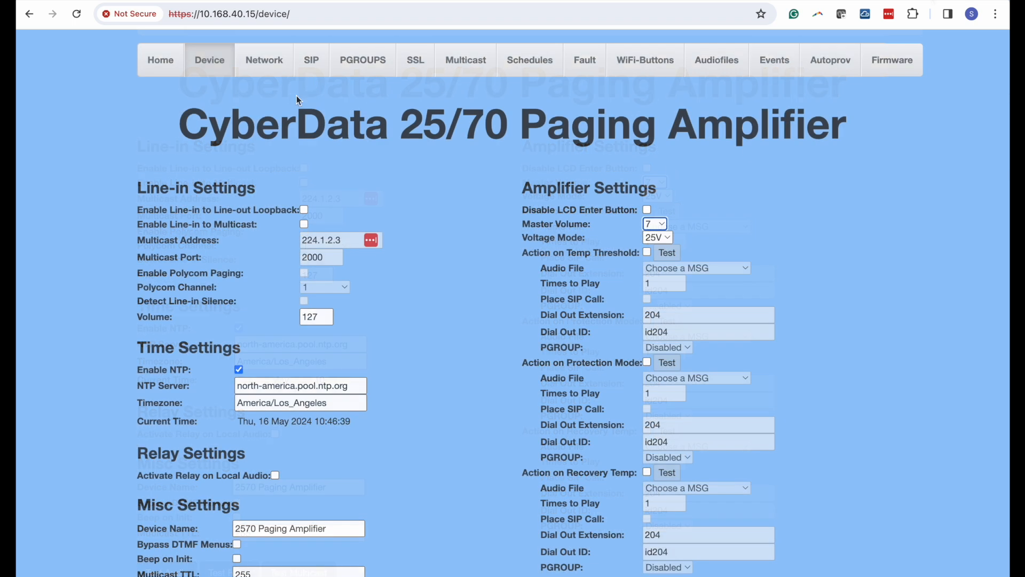
pyautogui.click(316, 68)
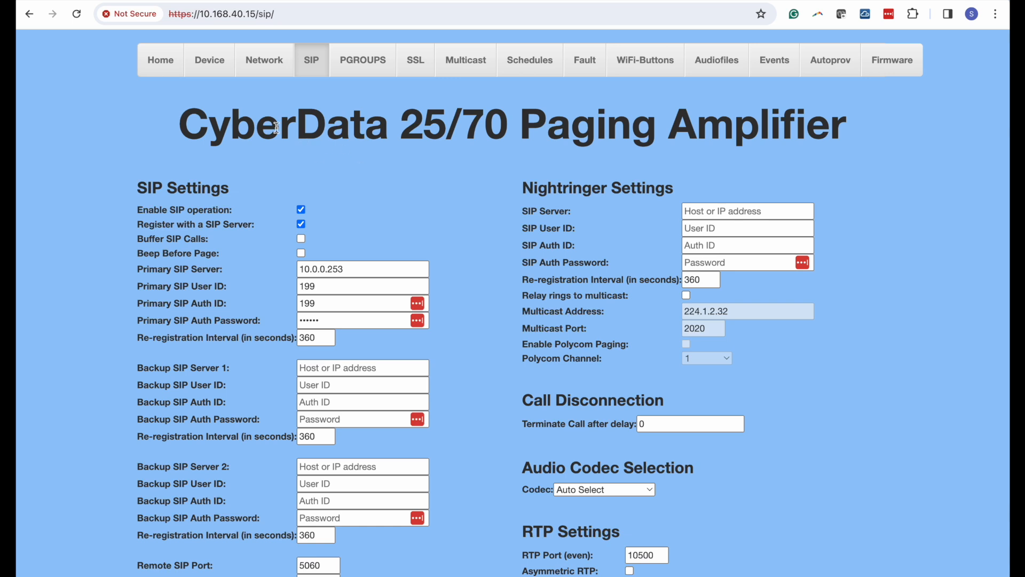
pyautogui.scroll(-5, 474, 200)
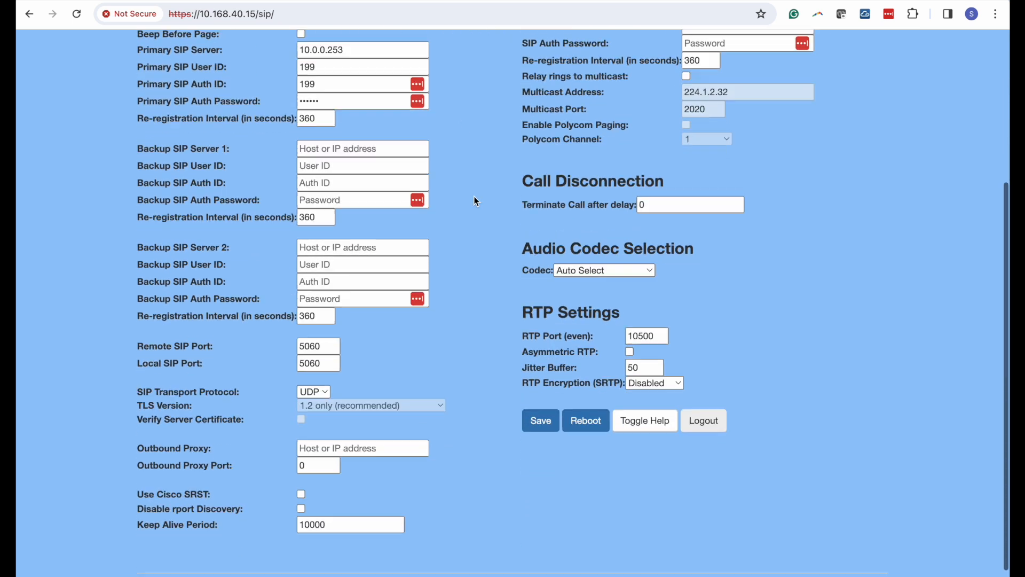
pyautogui.scroll(5, 474, 198)
pyautogui.scroll(-5, 474, 201)
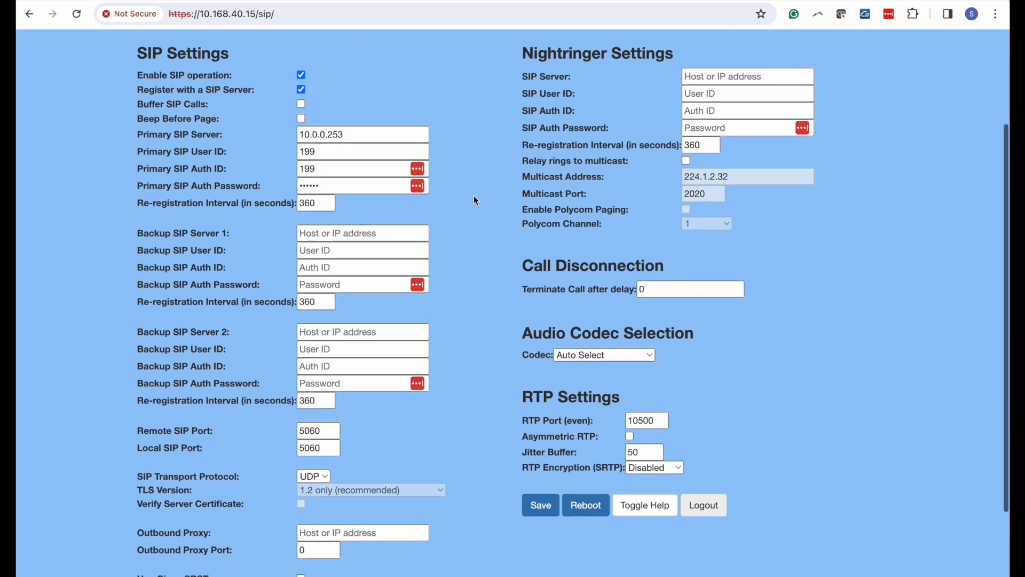
pyautogui.scroll(5, 474, 200)
pyautogui.scroll(-1, 474, 200)
pyautogui.scroll(1, 474, 200)
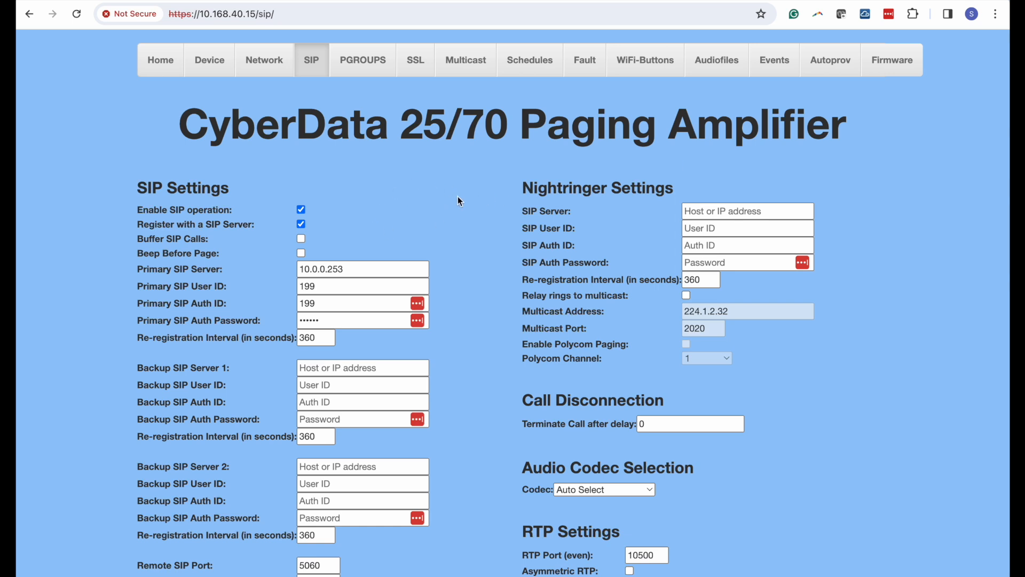
pyautogui.scroll(-4, 448, 213)
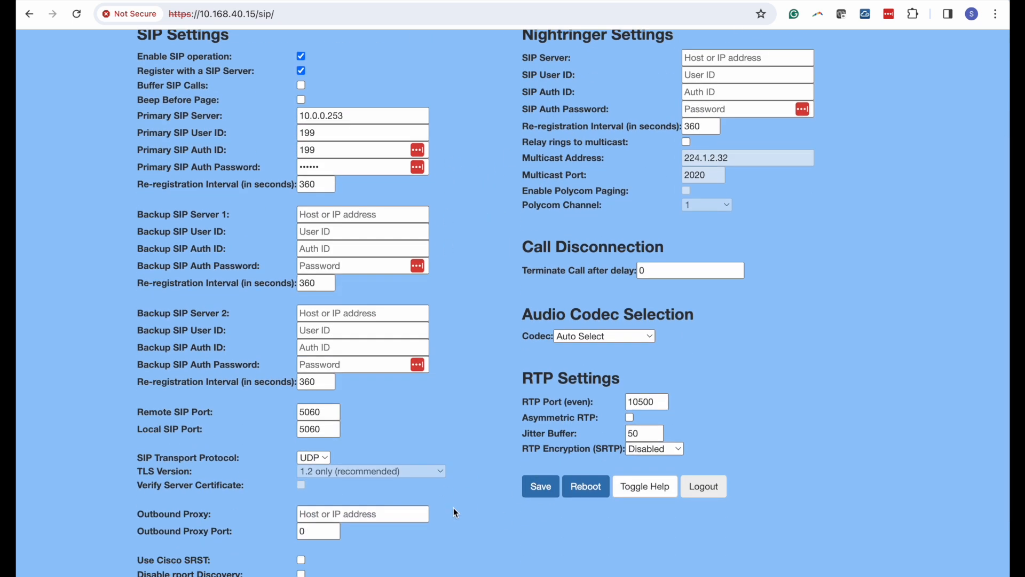
pyautogui.scroll(-2, 453, 506)
pyautogui.scroll(6, 458, 496)
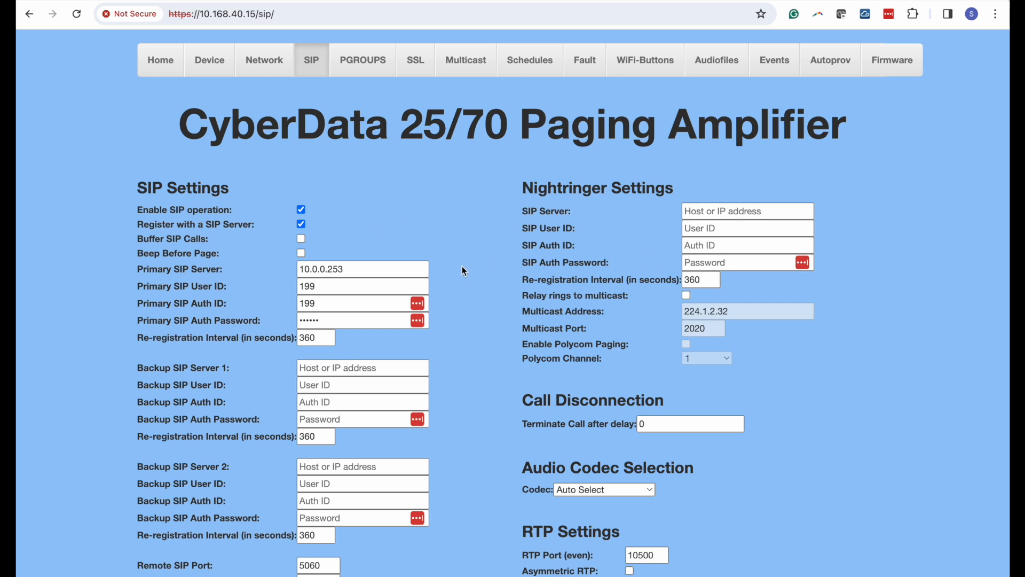
pyautogui.scroll(-5, 461, 266)
pyautogui.scroll(5, 461, 266)
# - Open PGROUPS and scroll through paging groups 0–9 with addresses 234.2.1.1–234.2.1.10
pyautogui.click(363, 64)
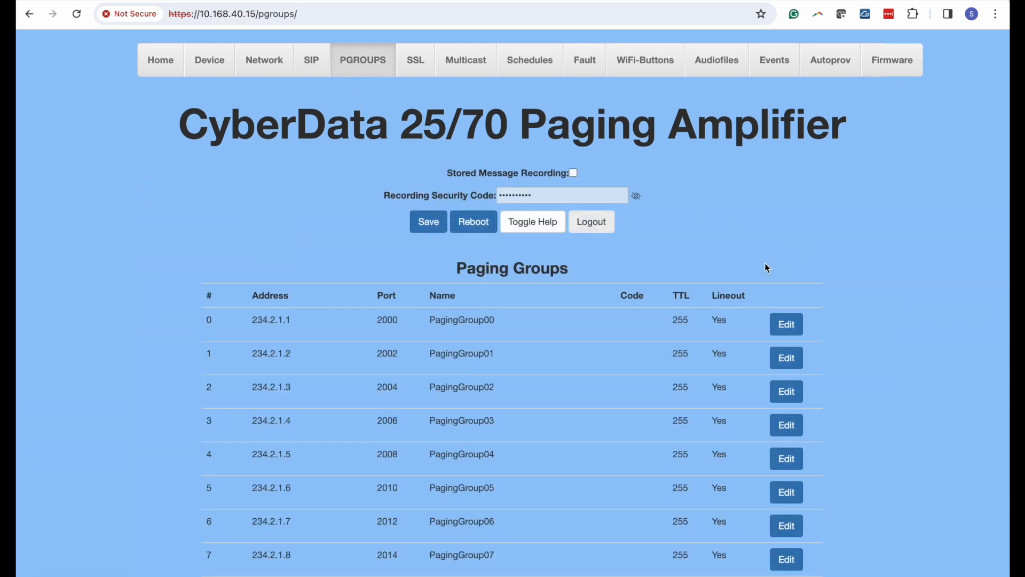
pyautogui.scroll(-4, 575, 314)
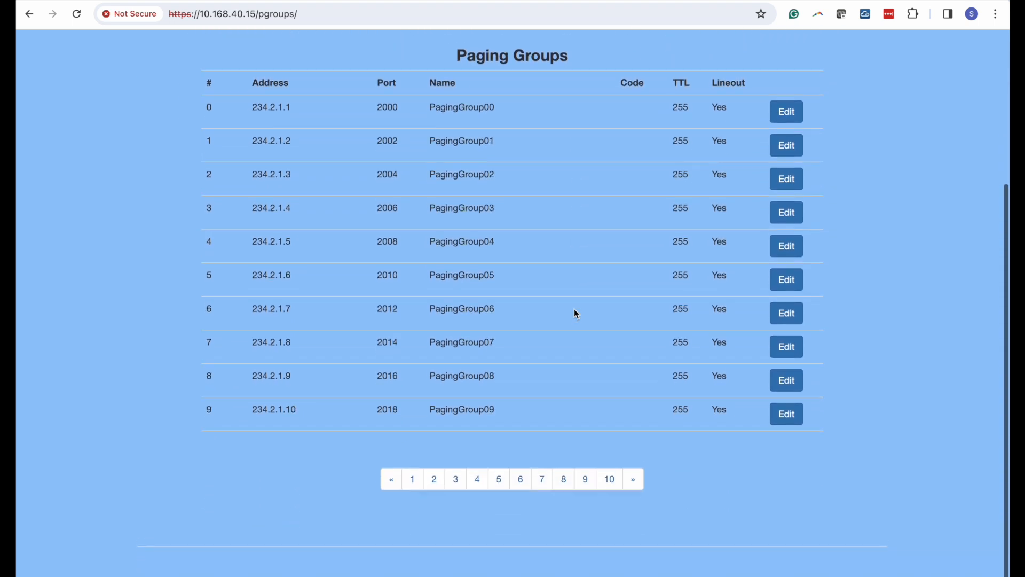
pyautogui.scroll(3, 464, 250)
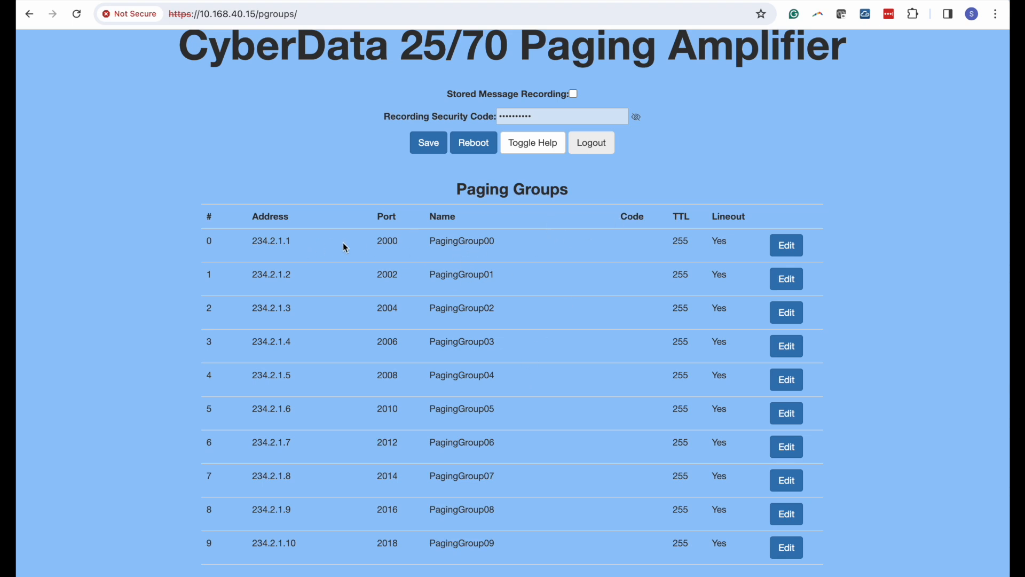
pyautogui.click(787, 252)
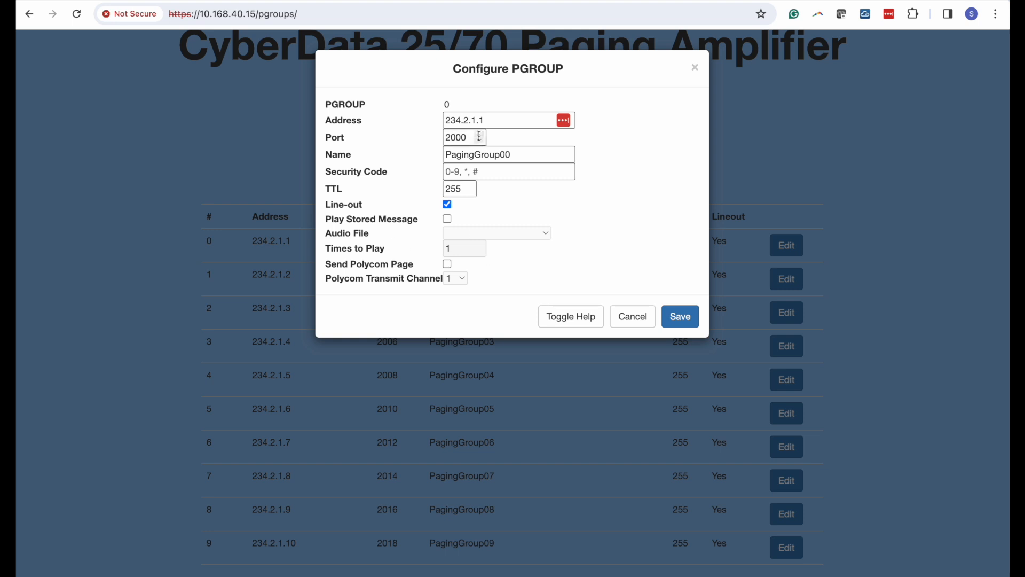
pyautogui.click(633, 316)
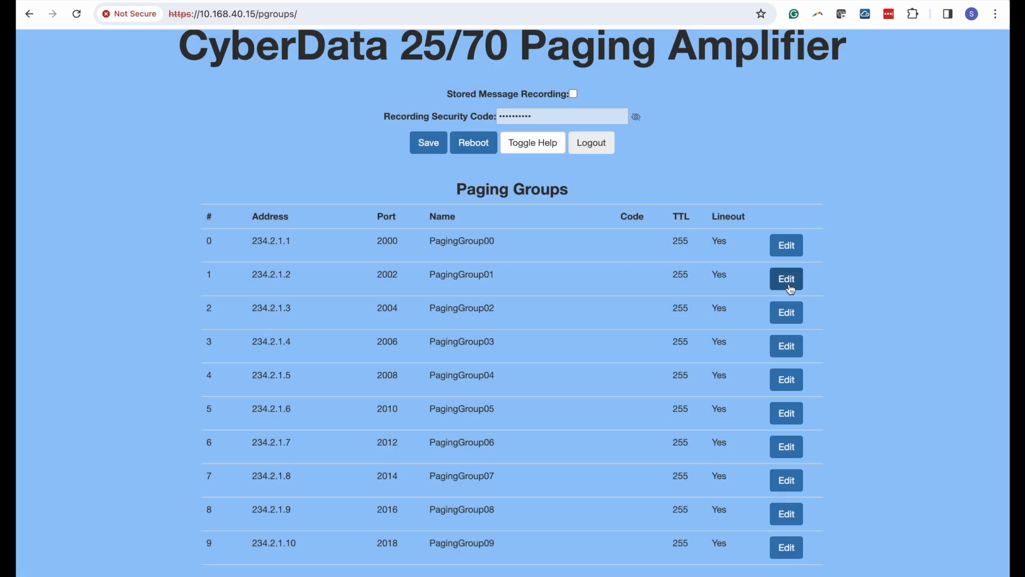
pyautogui.click(787, 280)
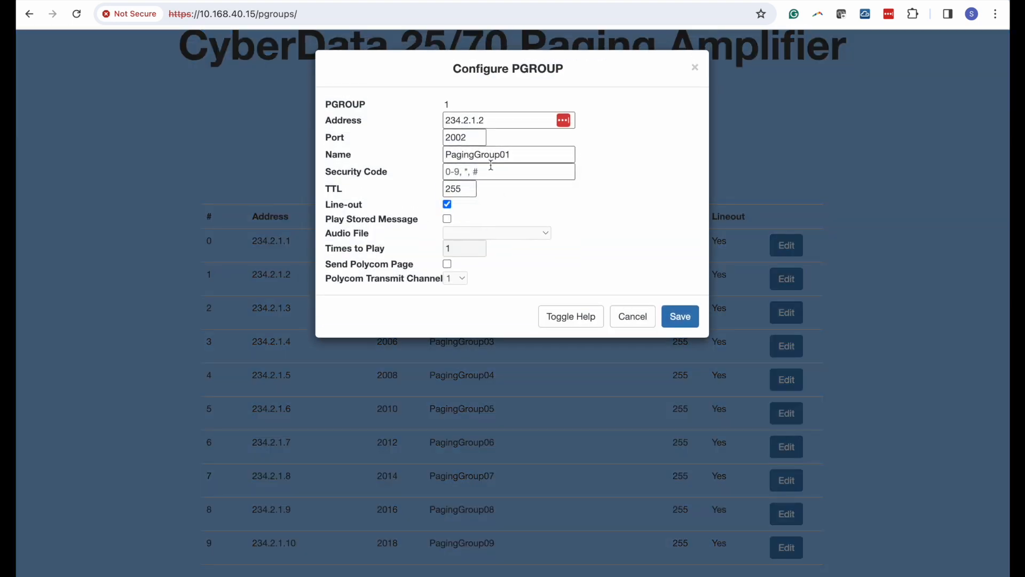
pyautogui.moveTo(519, 154); pyautogui.dragTo(449, 154)
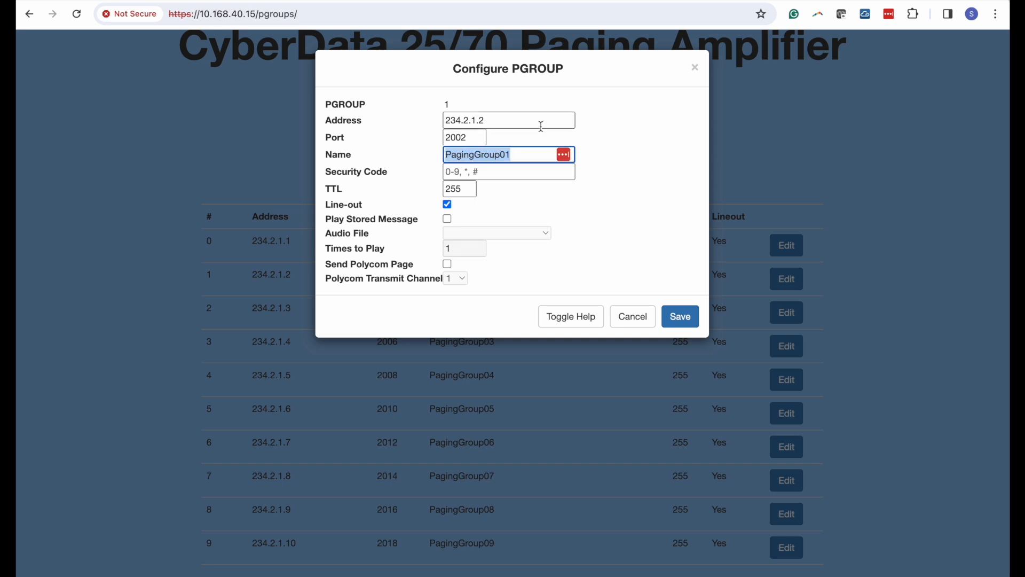
pyautogui.write('Back offices')
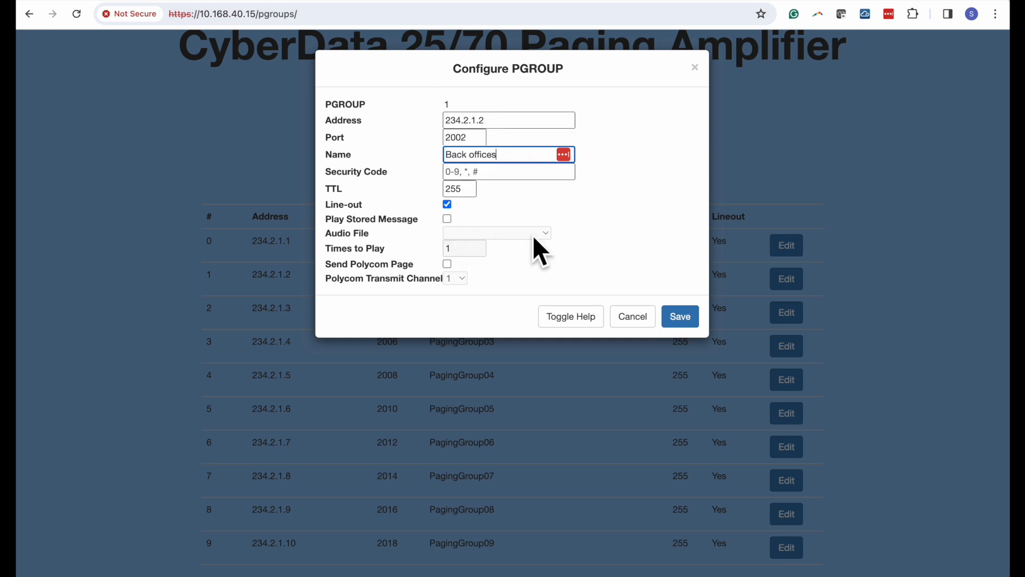
pyautogui.click(626, 327)
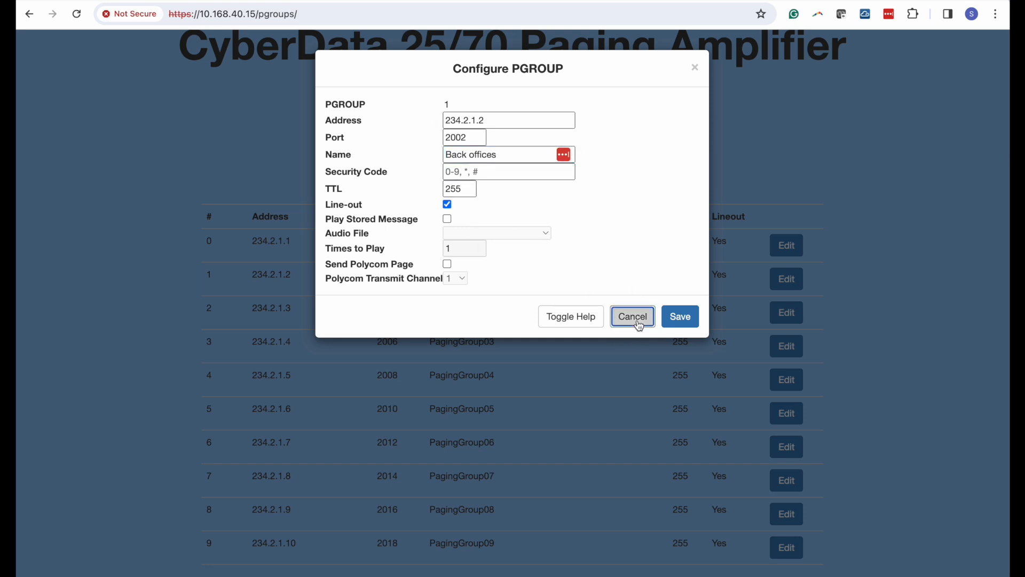
pyautogui.scroll(2, 590, 280)
# - View the Multicast settings page, then go to the Schedules page
pyautogui.click(460, 64)
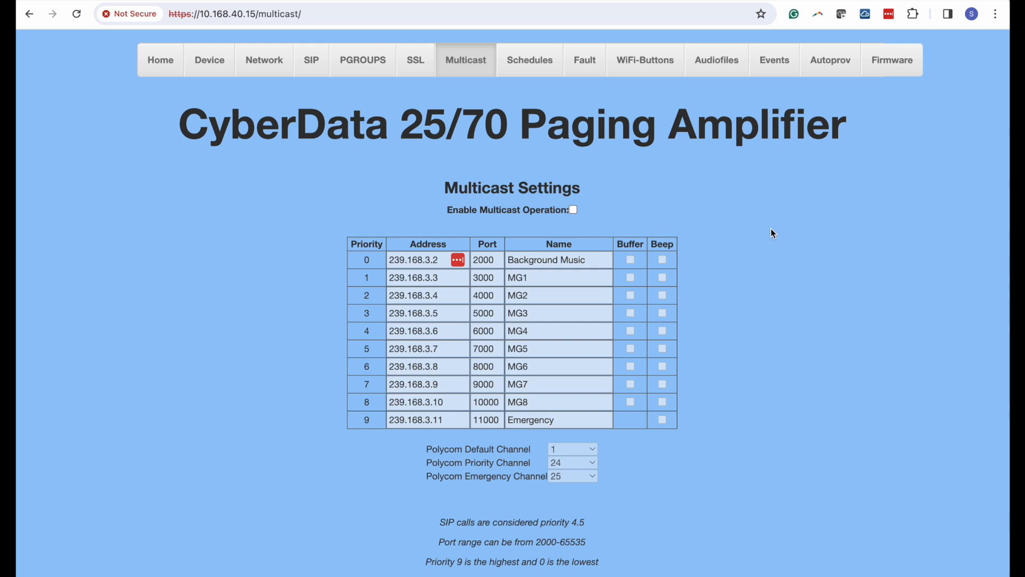
pyautogui.click(532, 64)
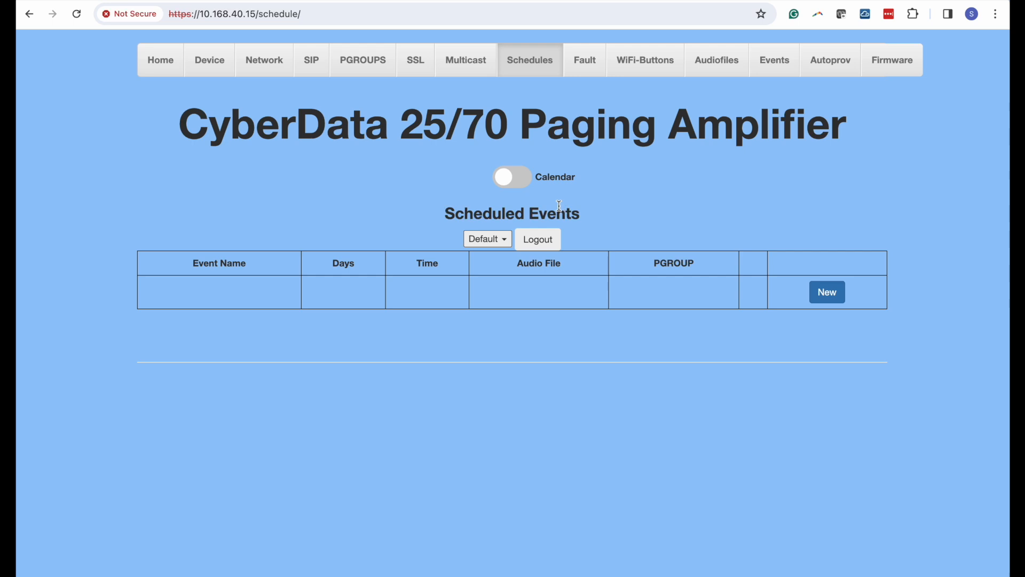
# - Turn on calendar view to show May 2024 and begin a new event
pyautogui.click(506, 180)
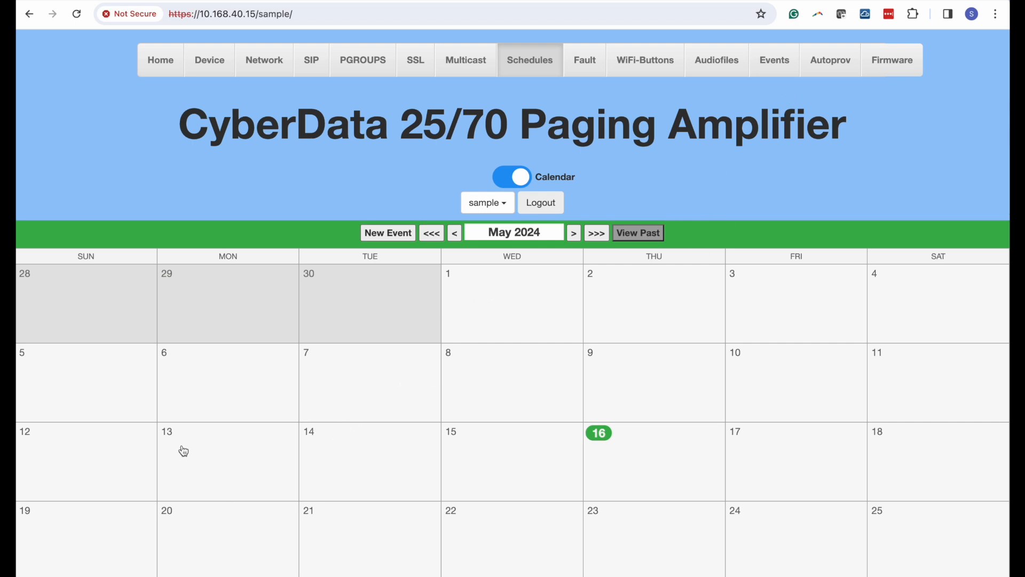
pyautogui.click(379, 232)
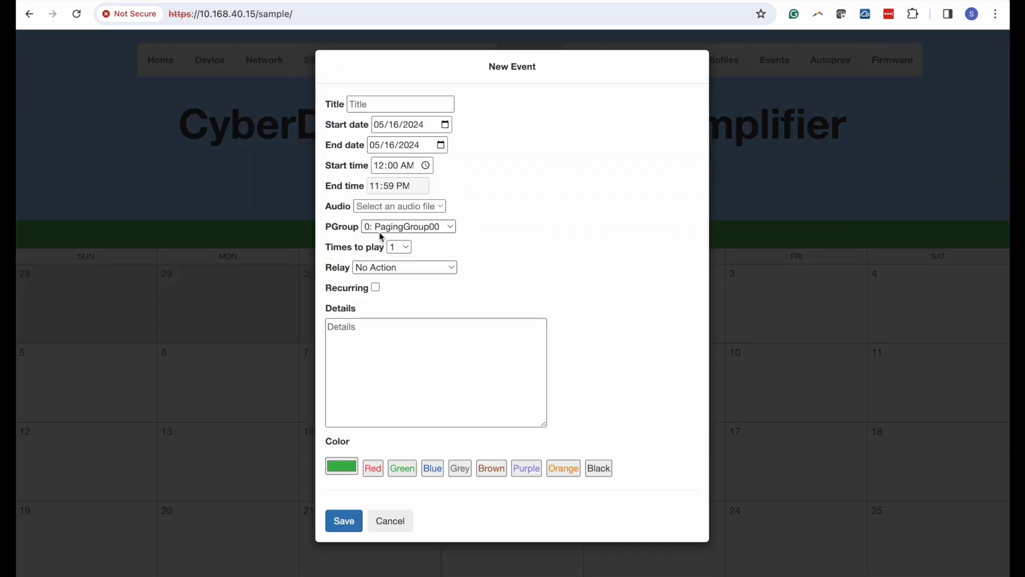
# - Title the new event 'Lunch Time' with start and end dates of 05/17/2024
pyautogui.click(376, 103)
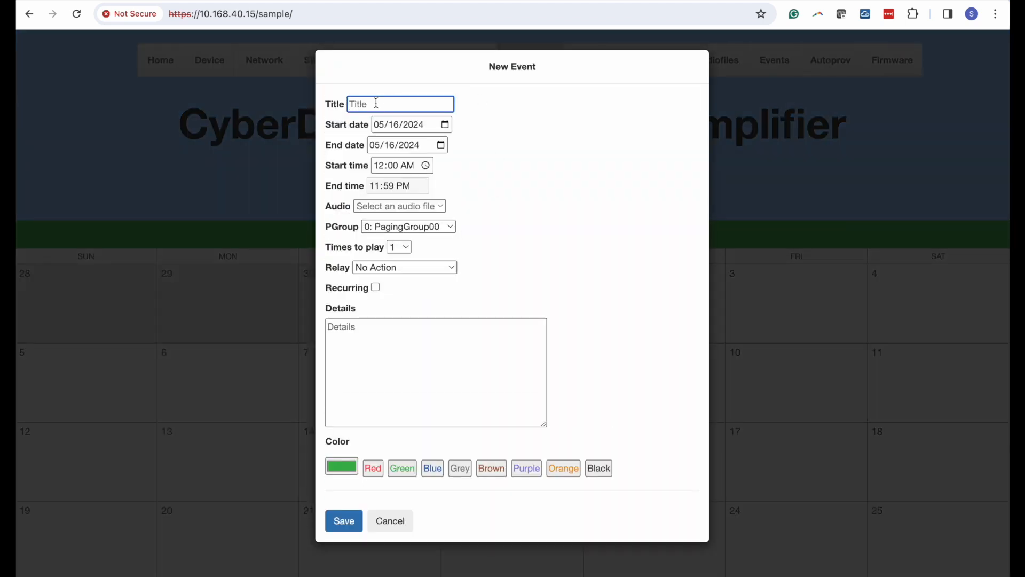
pyautogui.write('Lunch Time')
pyautogui.click(444, 127)
pyautogui.click(478, 230)
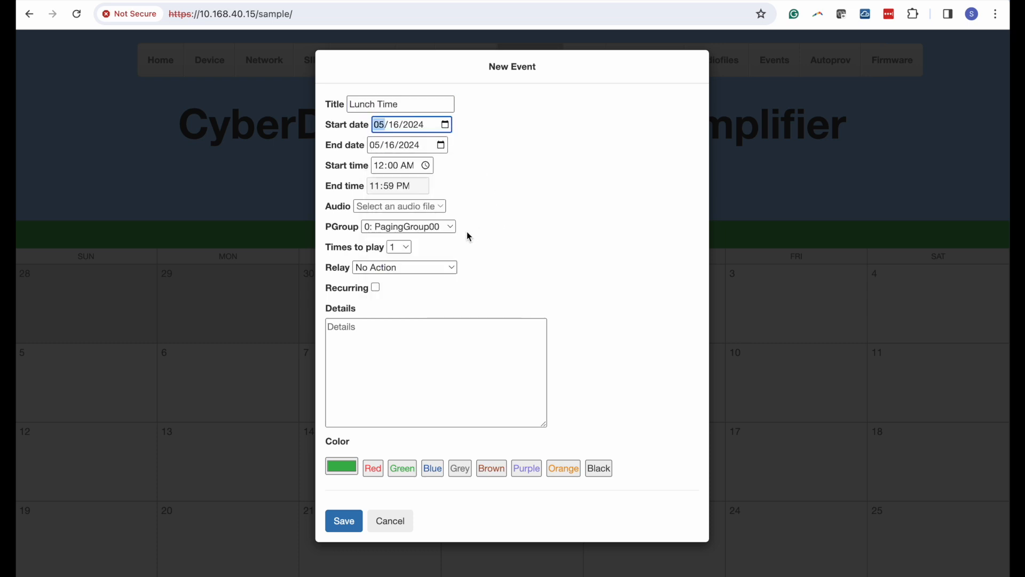
pyautogui.click(445, 126)
pyautogui.click(480, 227)
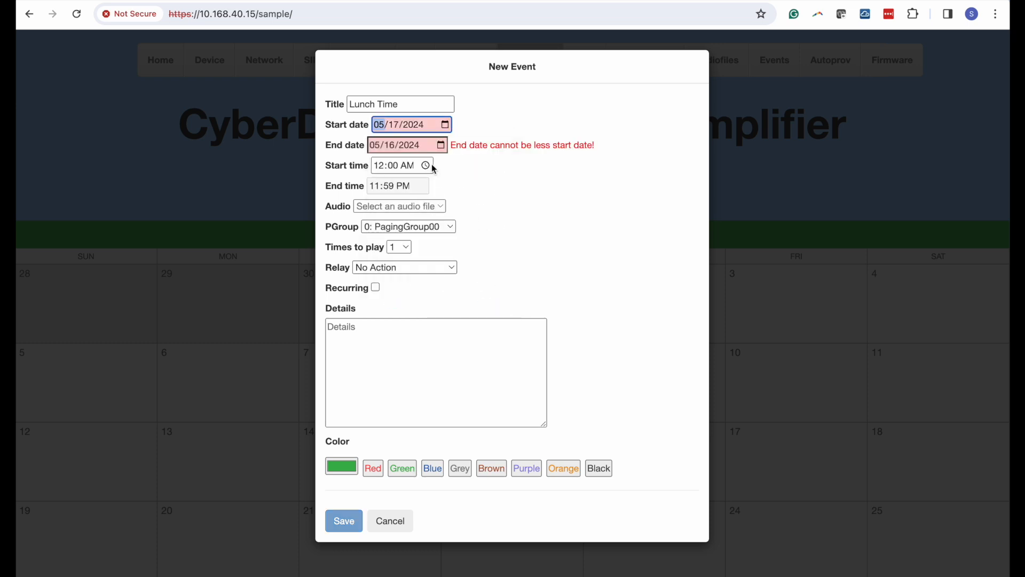
pyautogui.click(440, 147)
pyautogui.click(474, 248)
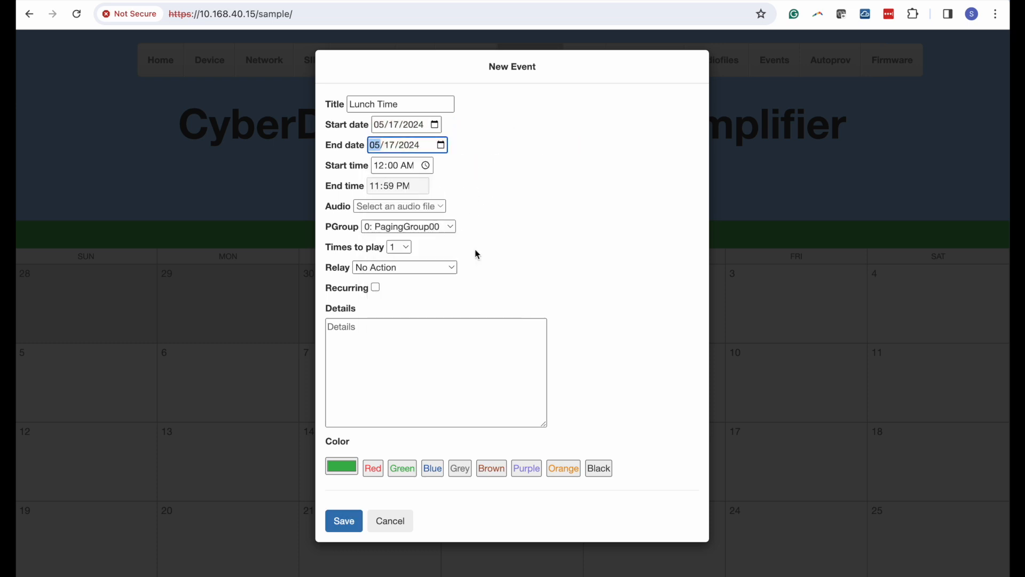
# - Set the start time to 12:00 PM, leaving the paging group unchanged
pyautogui.click(425, 165)
pyautogui.click(464, 210)
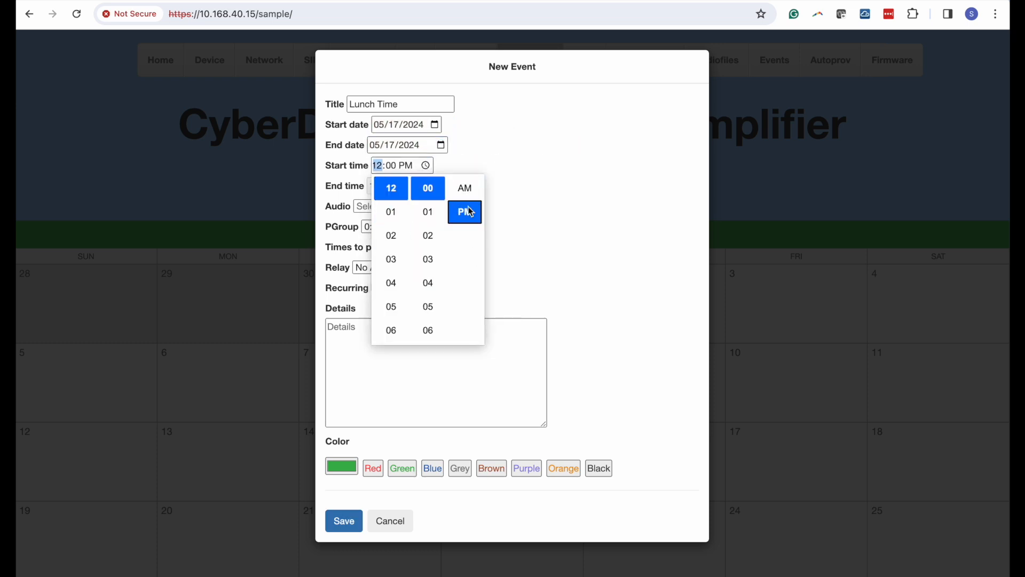
pyautogui.click(569, 173)
pyautogui.press('Tab')
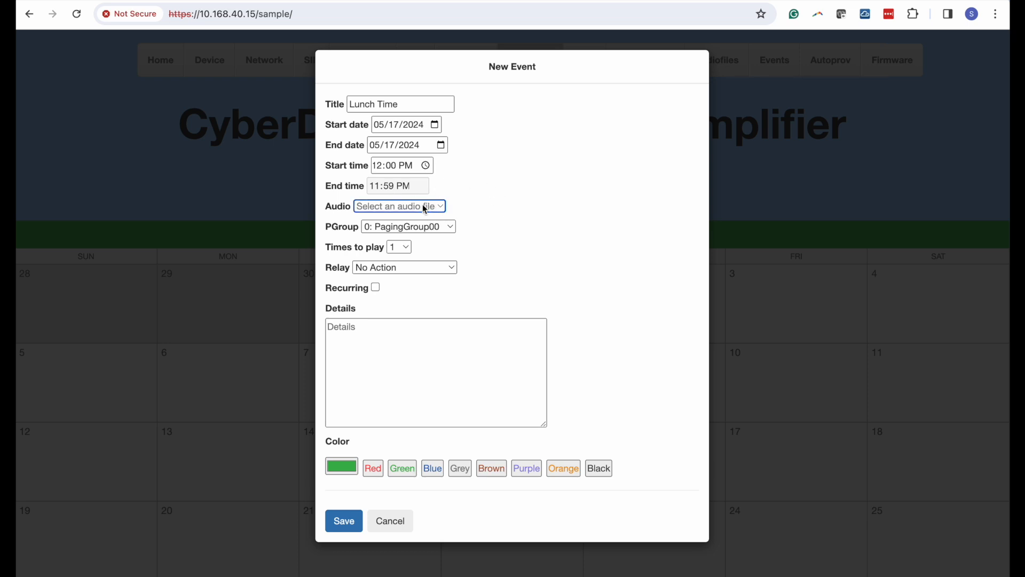
pyautogui.click(452, 230)
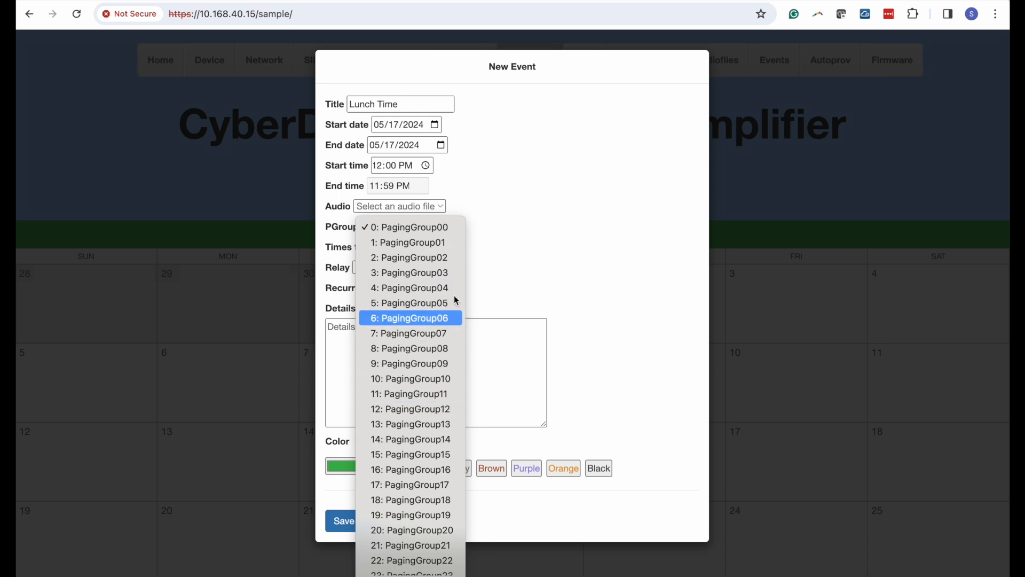
pyautogui.click(576, 189)
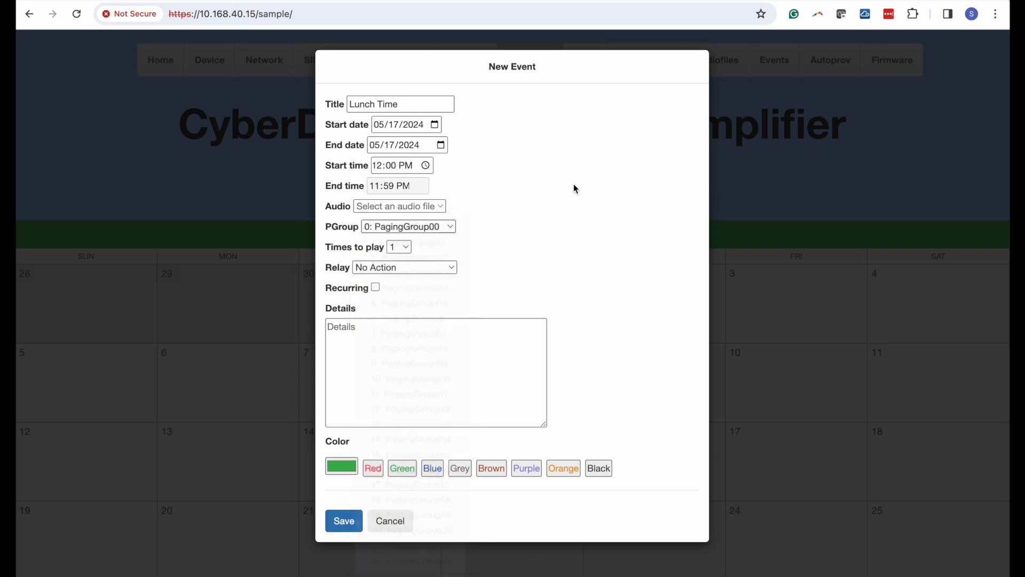
# - Mark the event recurring, close the form, and return to the Home page
pyautogui.click(375, 288)
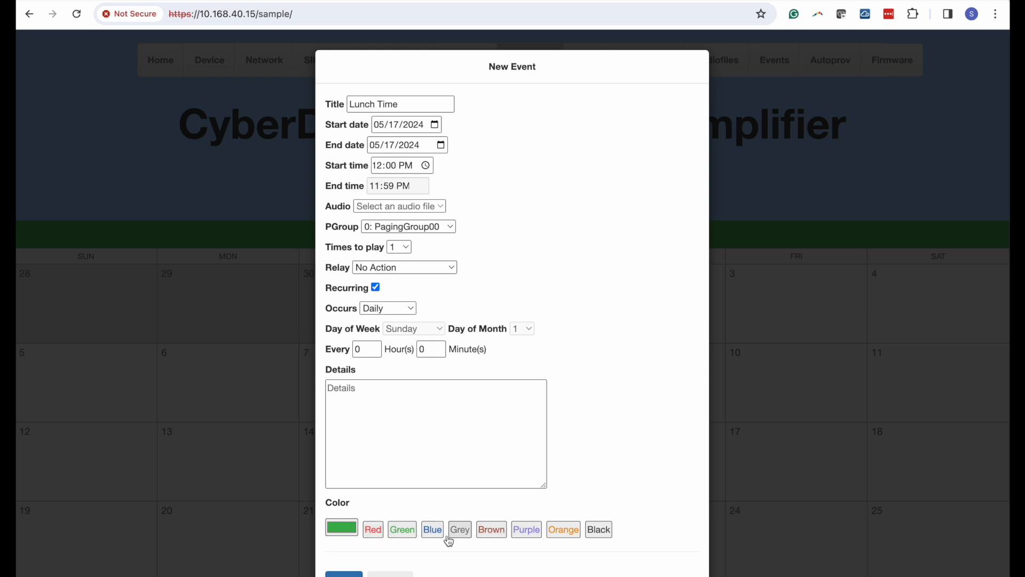
pyautogui.click(344, 574)
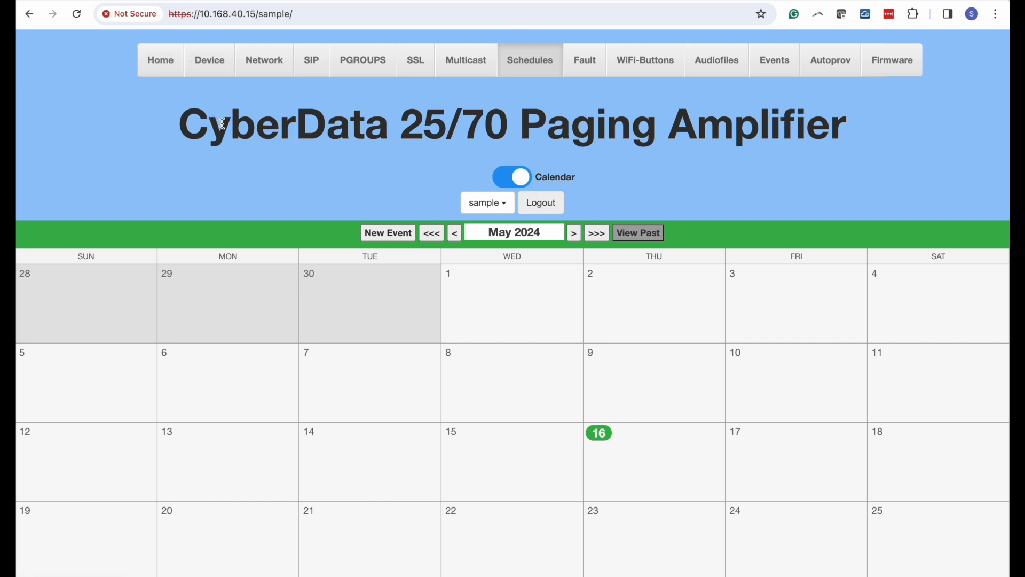
pyautogui.click(154, 70)
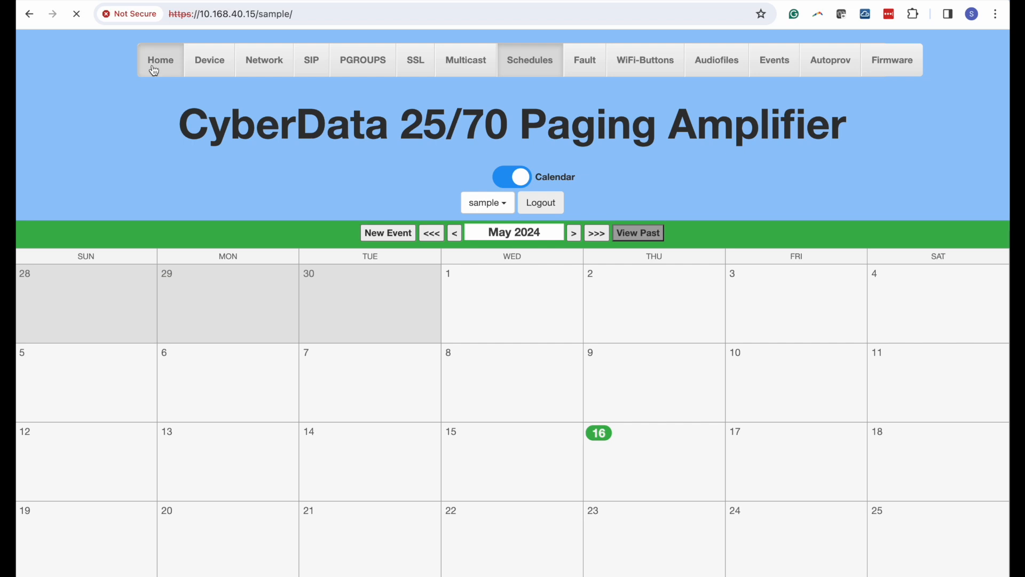